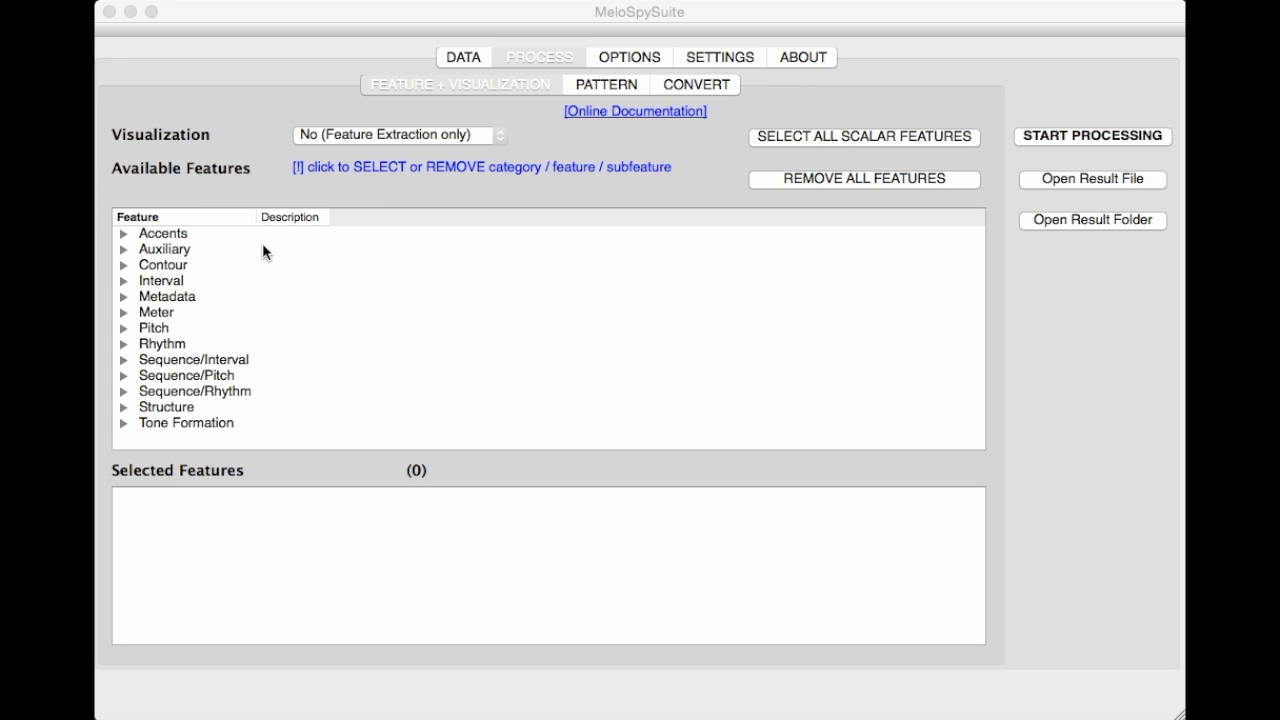
Select the Interval subfeatures fuzzyint_entropy, fuzzyint_hist_jump_down and fuzzyint_hist_leap_down, plus the whole FUZZYINT_FEATURES group and Interval category.
{"action": "left_click", "coordinate": [124, 282]}
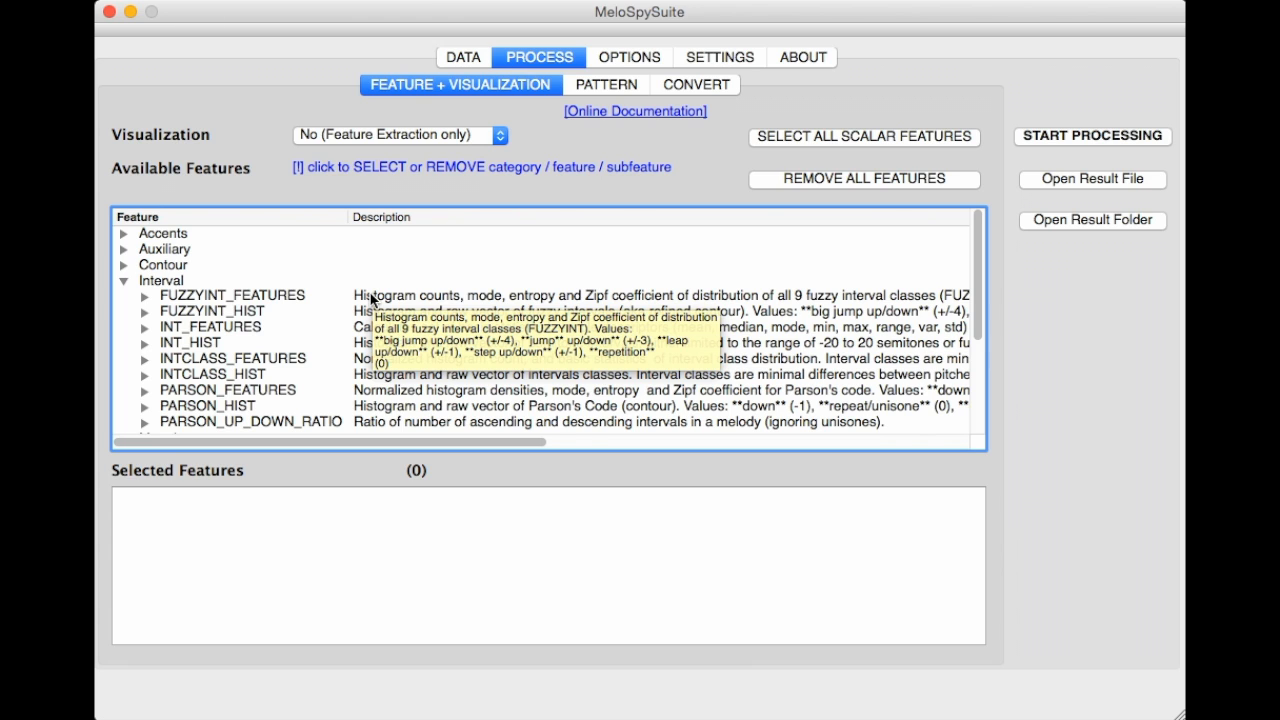
{"action": "left_click", "coordinate": [145, 296]}
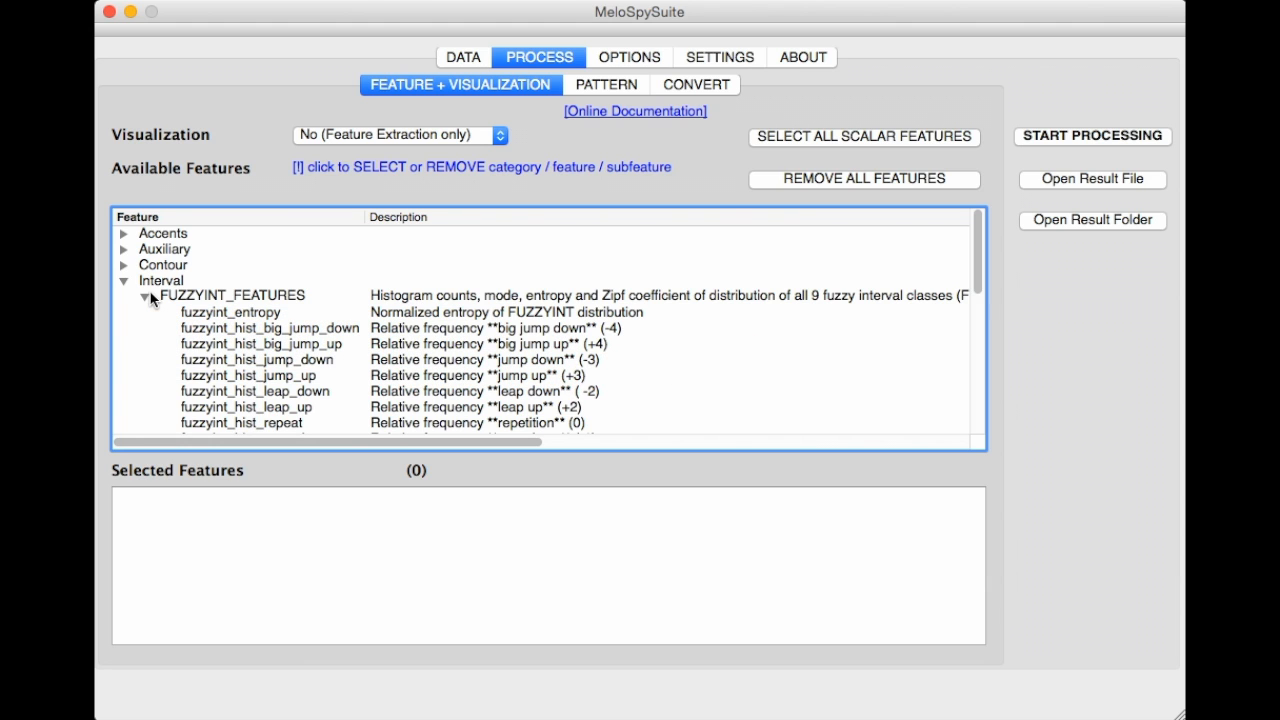
{"action": "left_click", "coordinate": [198, 316]}
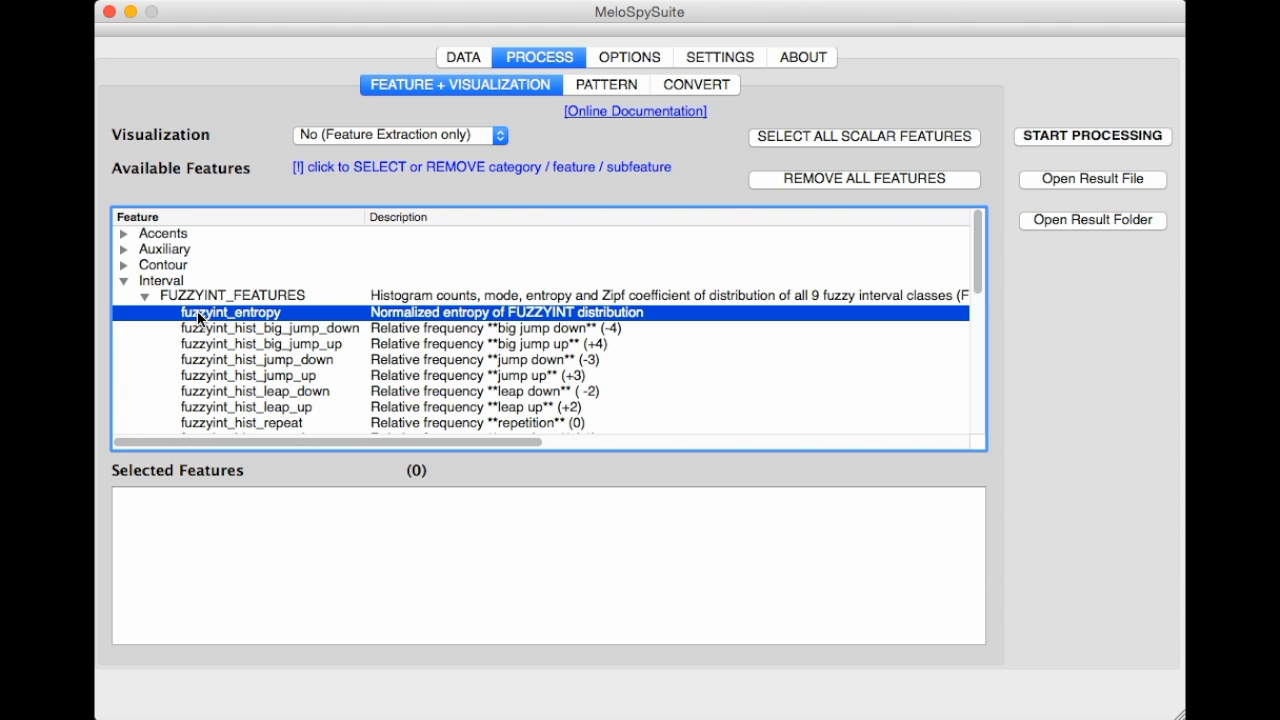
{"action": "left_click", "coordinate": [206, 364]}
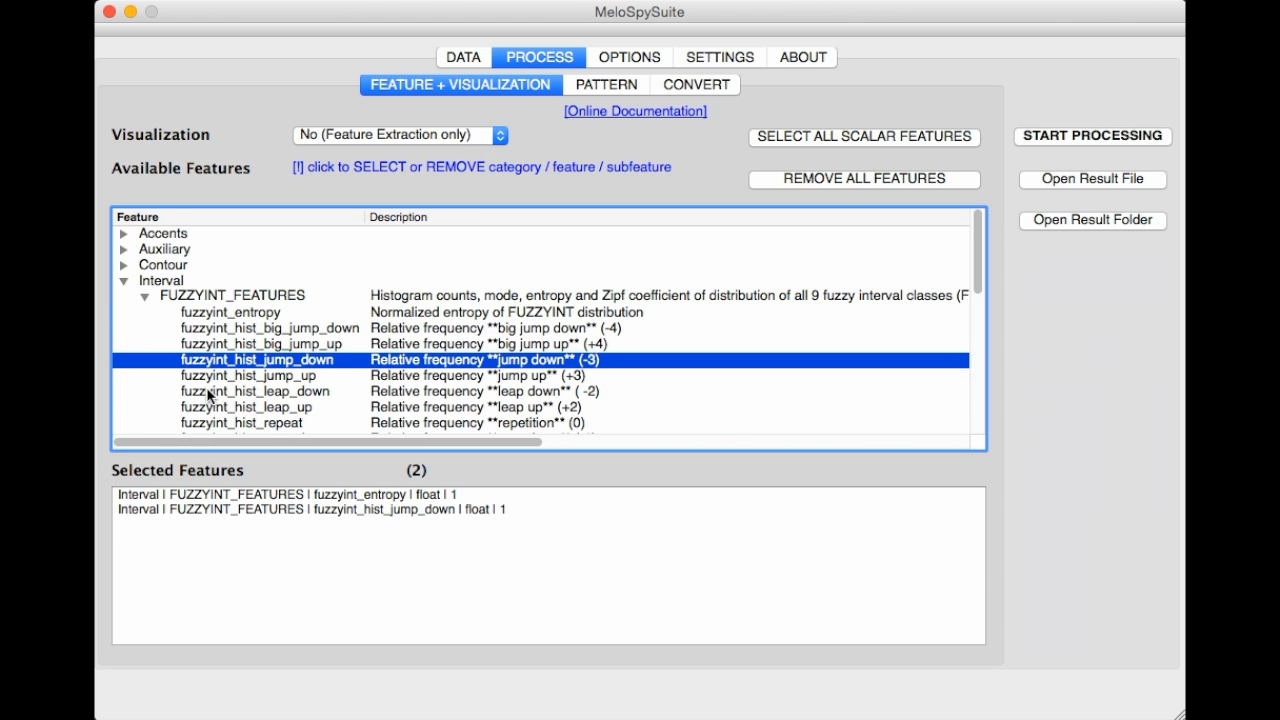
{"action": "left_click", "coordinate": [207, 391]}
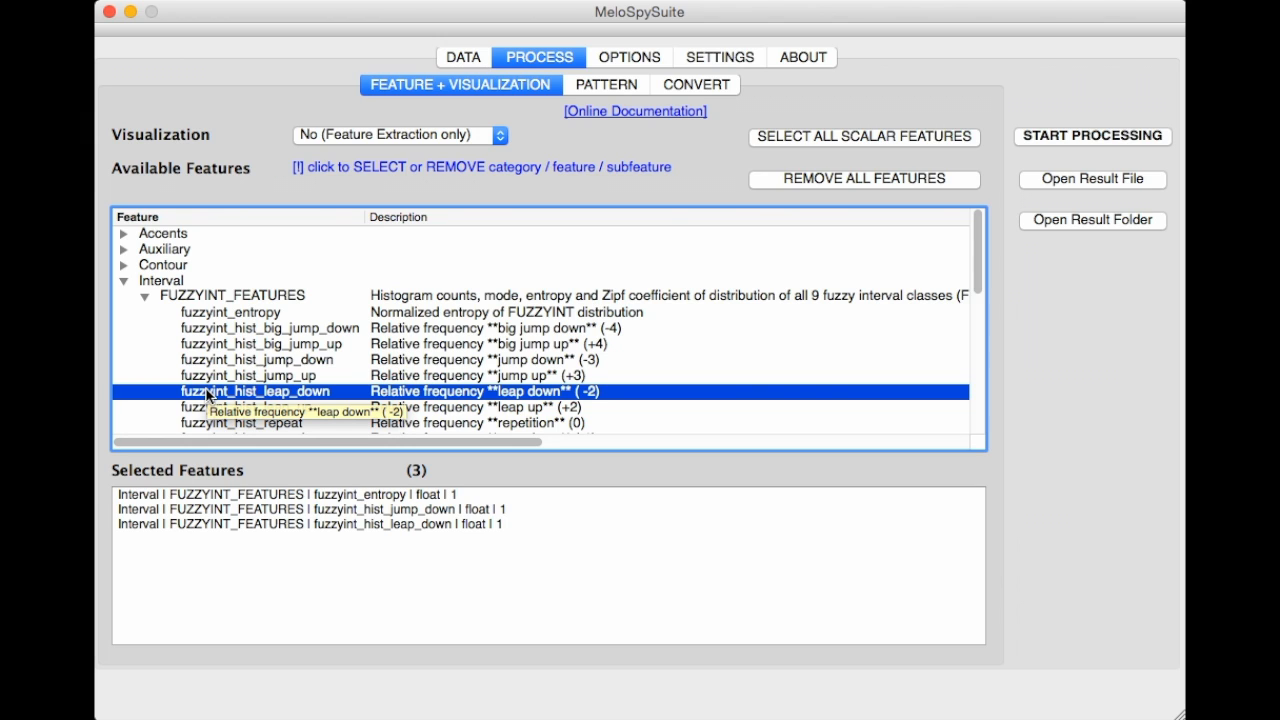
{"action": "left_click", "coordinate": [199, 297]}
{"action": "left_click", "coordinate": [175, 283]}
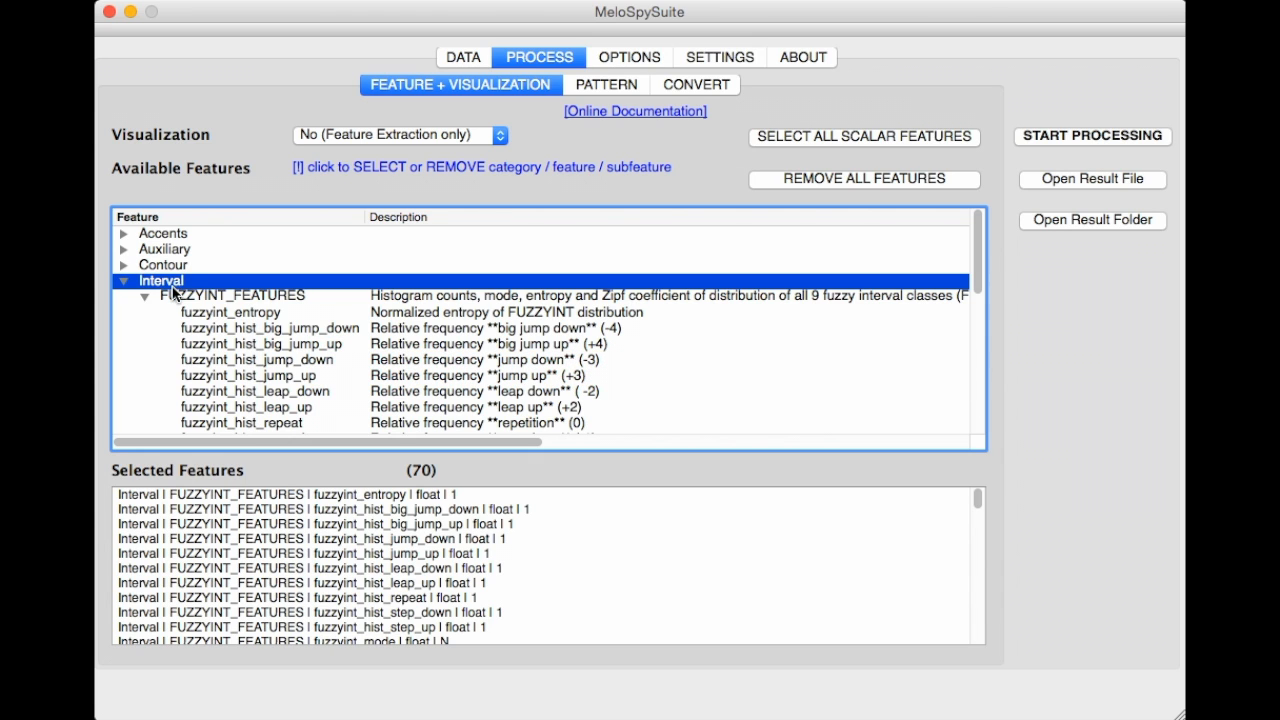
Remove fuzzyint_hist_jump_down, leap_up, big_jump_up, jump_up and fuzzyint_mode individually from the selected features, and clear the rest of the selection.
{"action": "left_click", "coordinate": [175, 535]}
{"action": "left_click", "coordinate": [181, 572]}
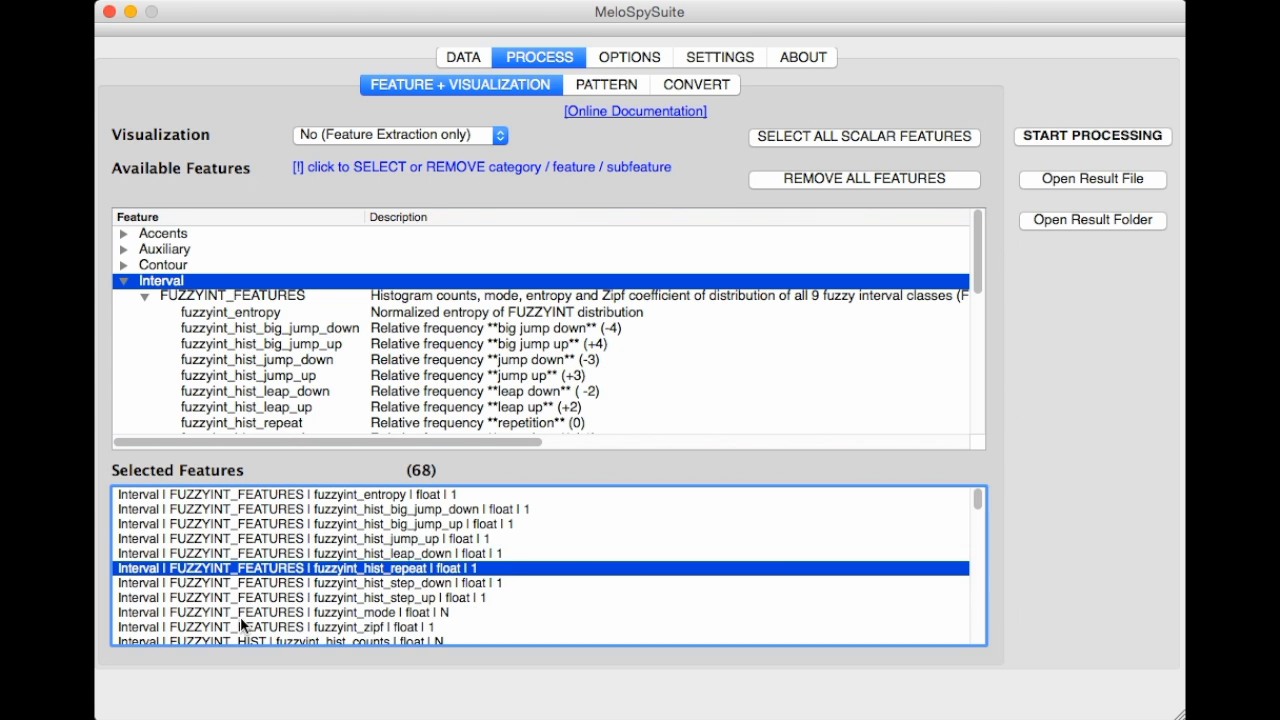
{"action": "left_click", "coordinate": [241, 614]}
{"action": "left_click", "coordinate": [293, 523]}
{"action": "left_click", "coordinate": [293, 523]}
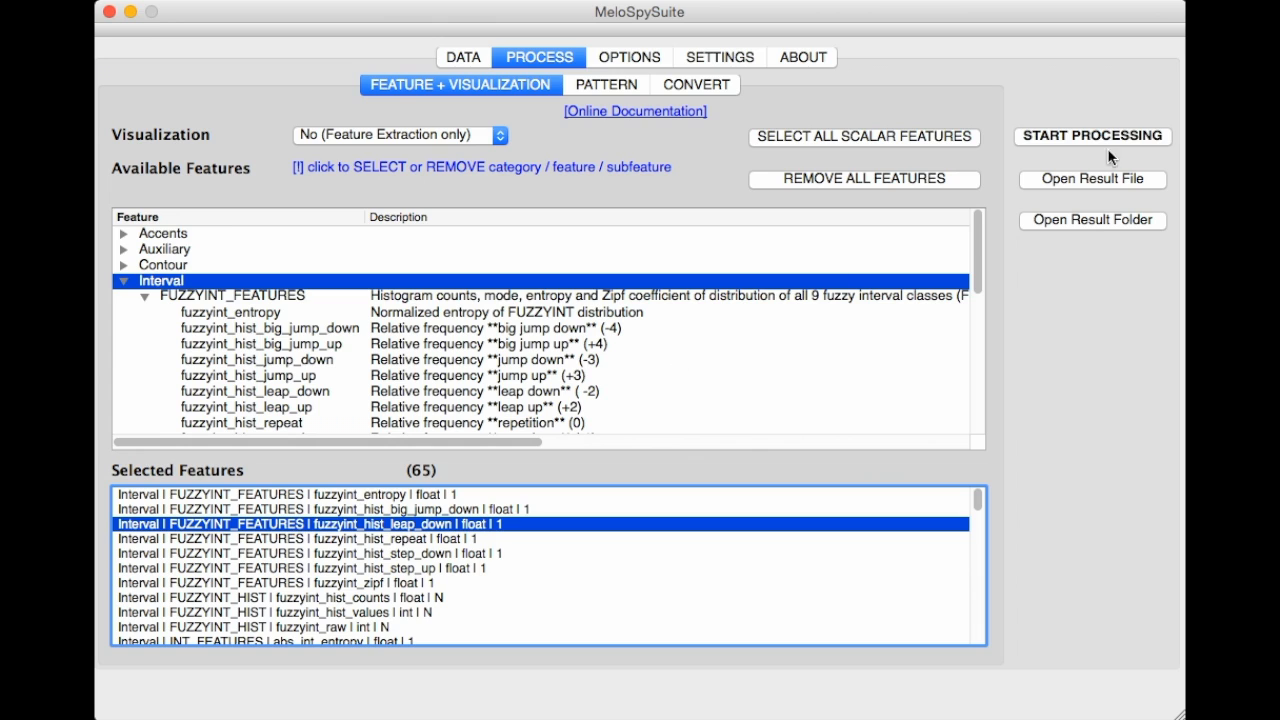
{"action": "left_click", "coordinate": [915, 180]}
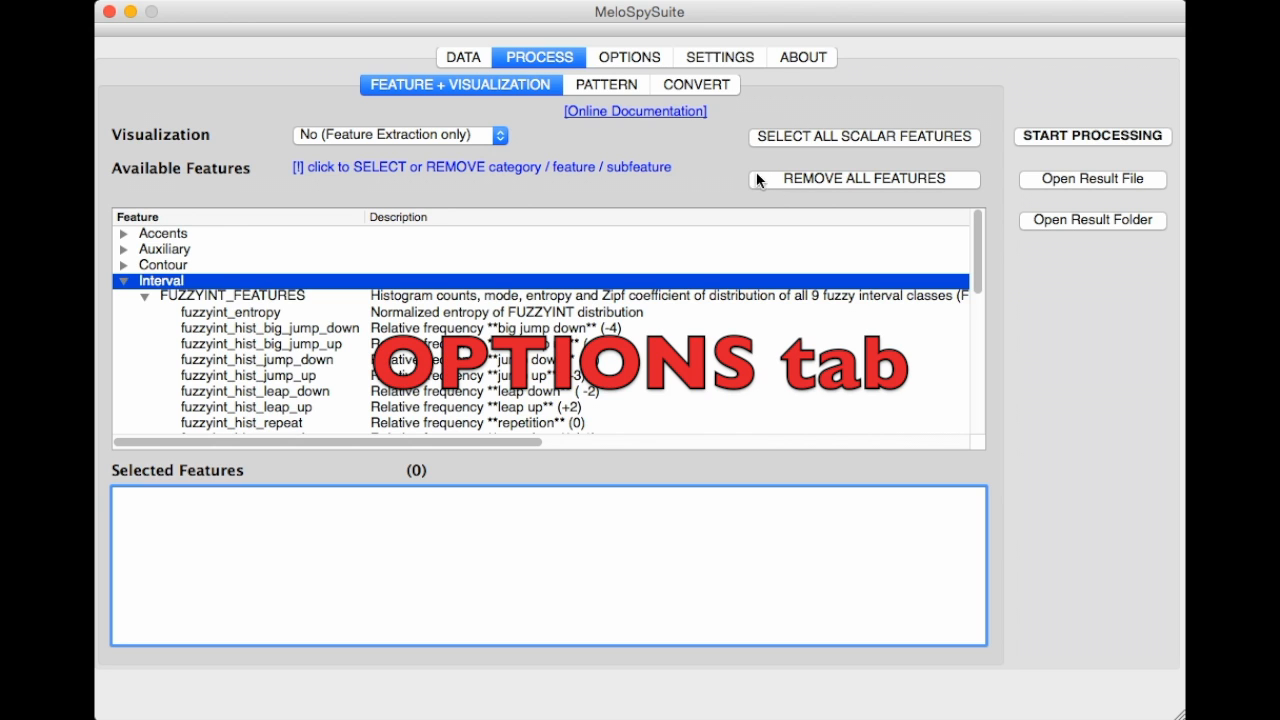
Examine the output options, including the feature CSV file name and the decimal point choices.
{"action": "left_click", "coordinate": [656, 60]}
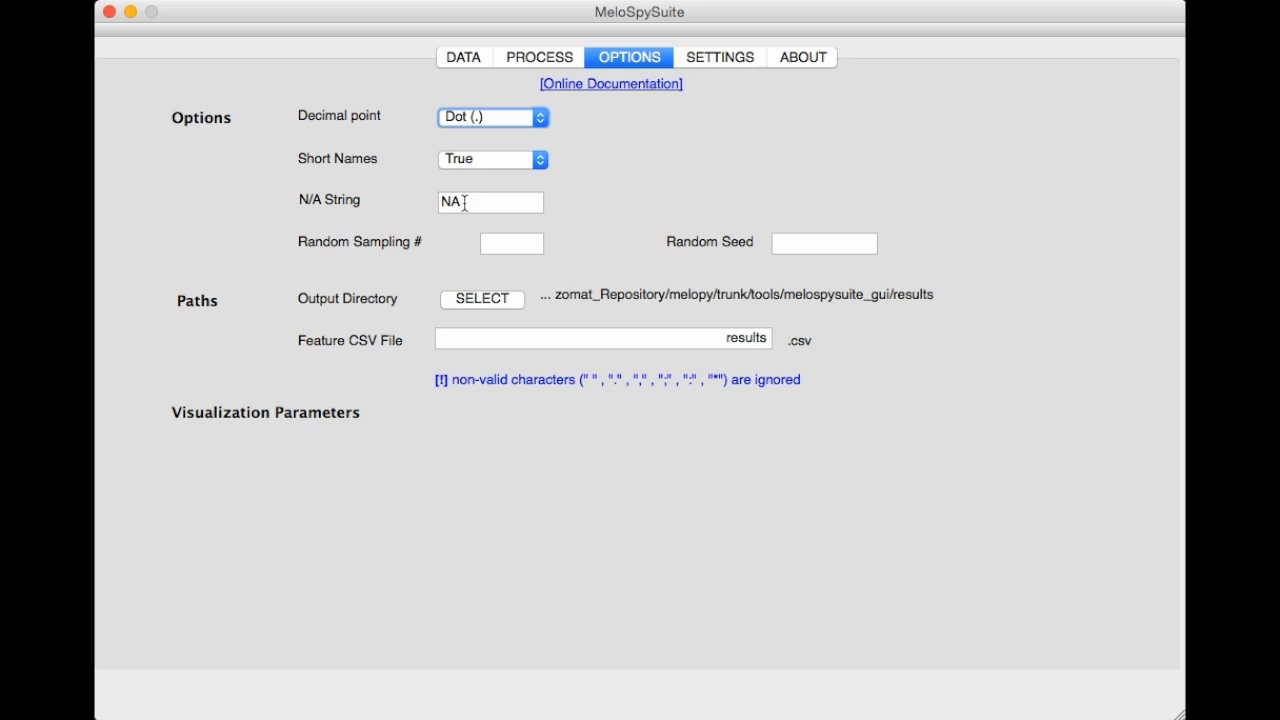
{"action": "left_click", "coordinate": [452, 338]}
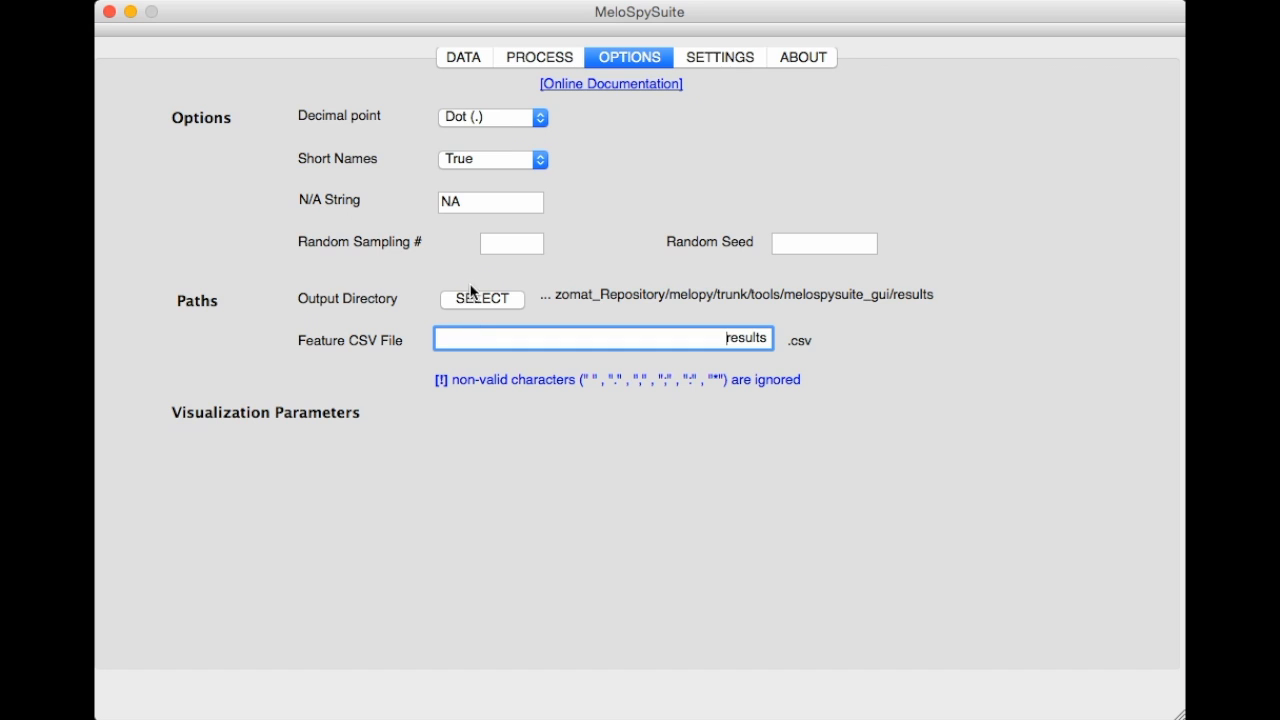
{"action": "left_click", "coordinate": [505, 118]}
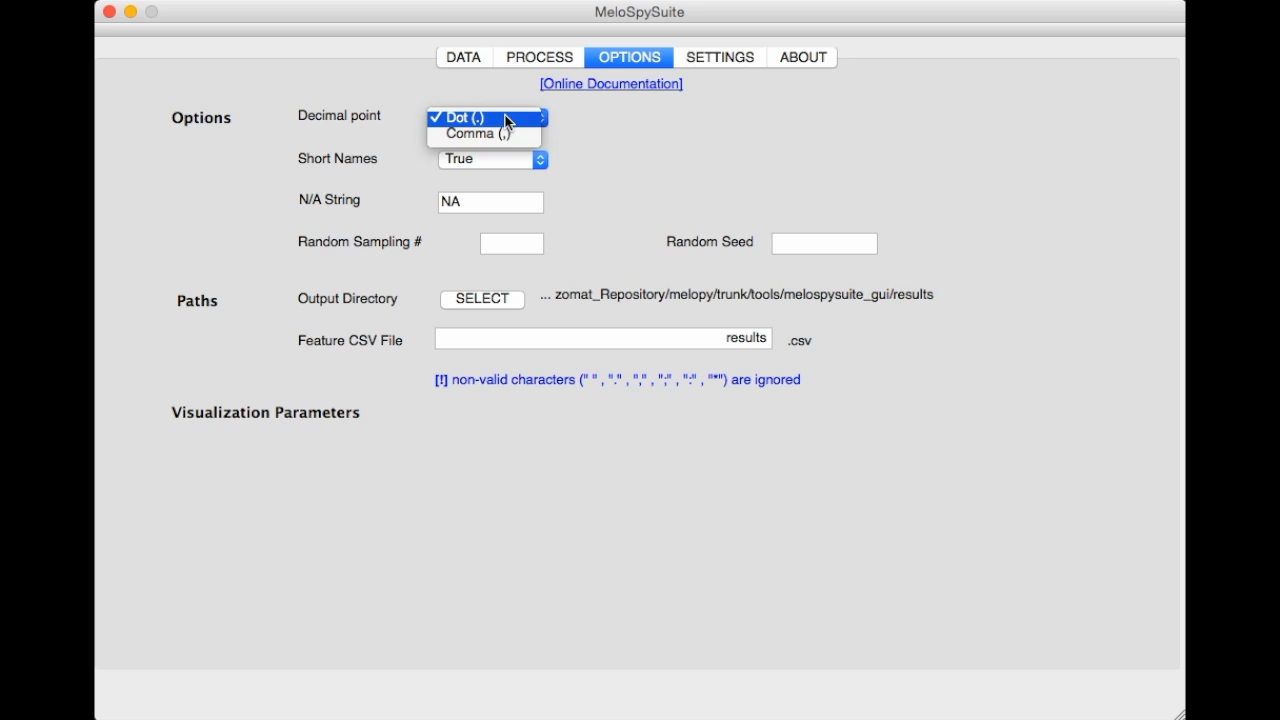
{"action": "left_click", "coordinate": [602, 131]}
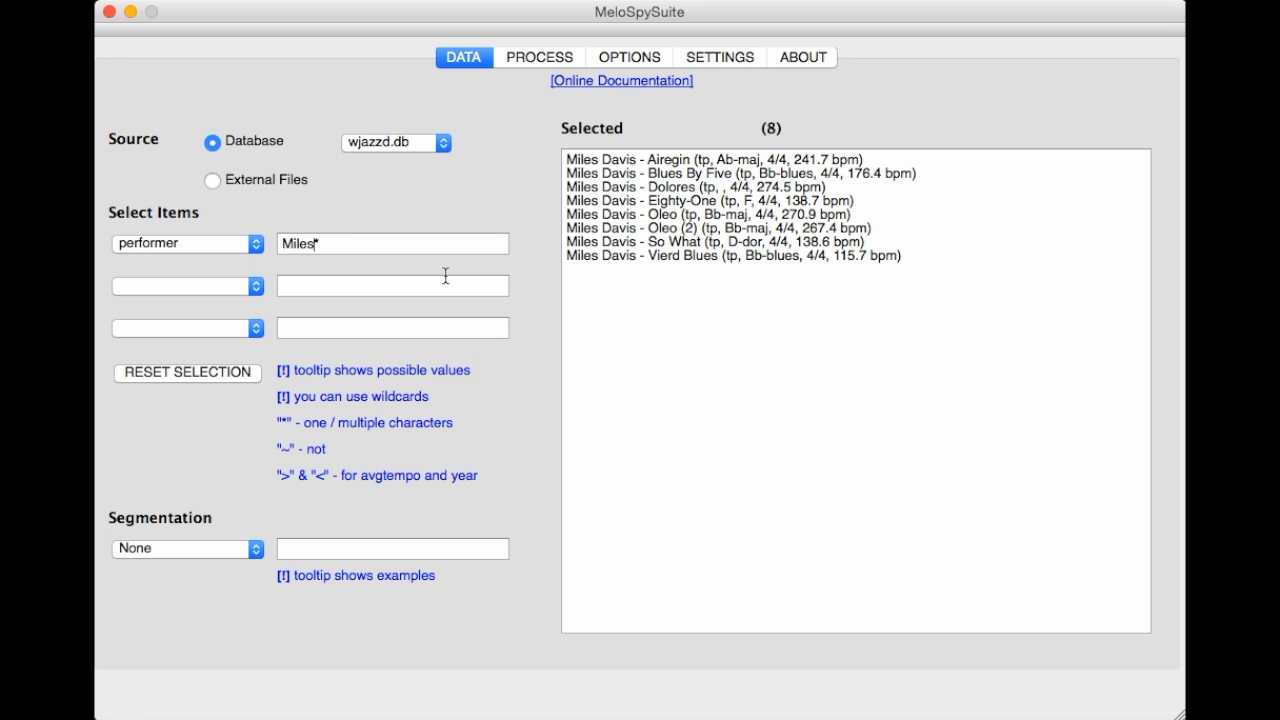
Select the whole GENERAL_SOLO_METADATA group from the Metadata category for feature extraction.
{"action": "left_click", "coordinate": [533, 60]}
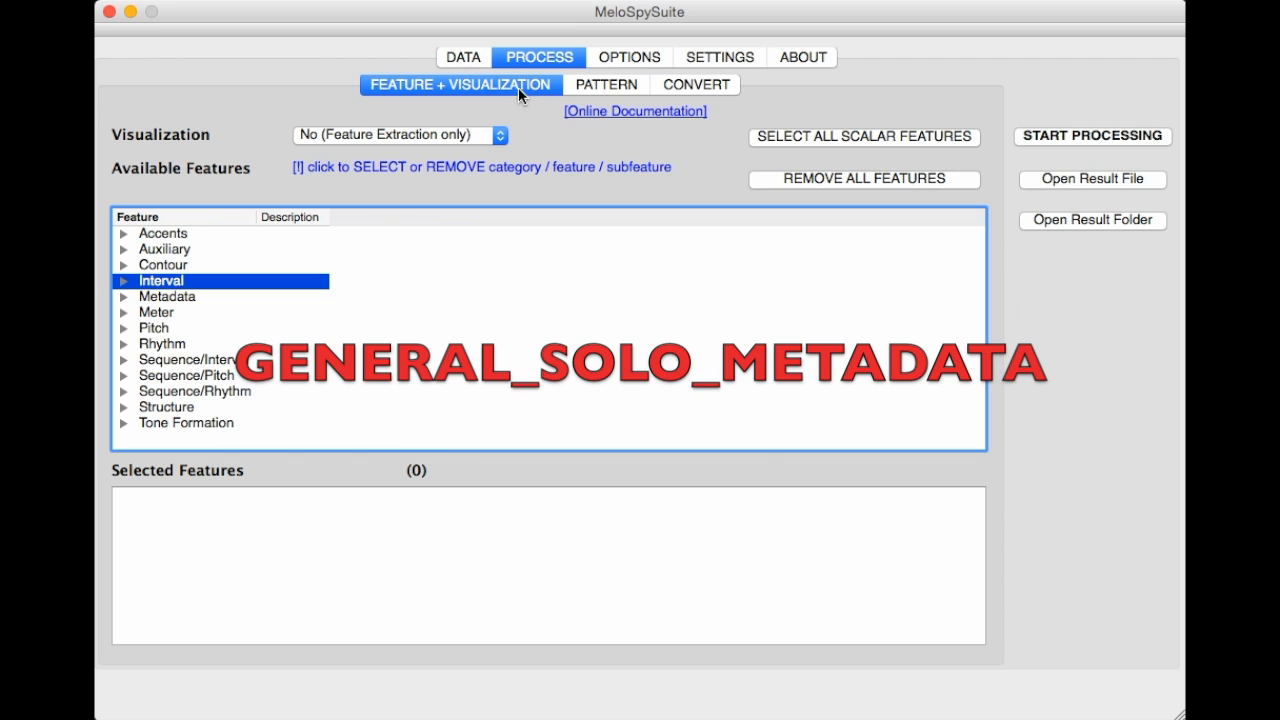
{"action": "left_click", "coordinate": [124, 297]}
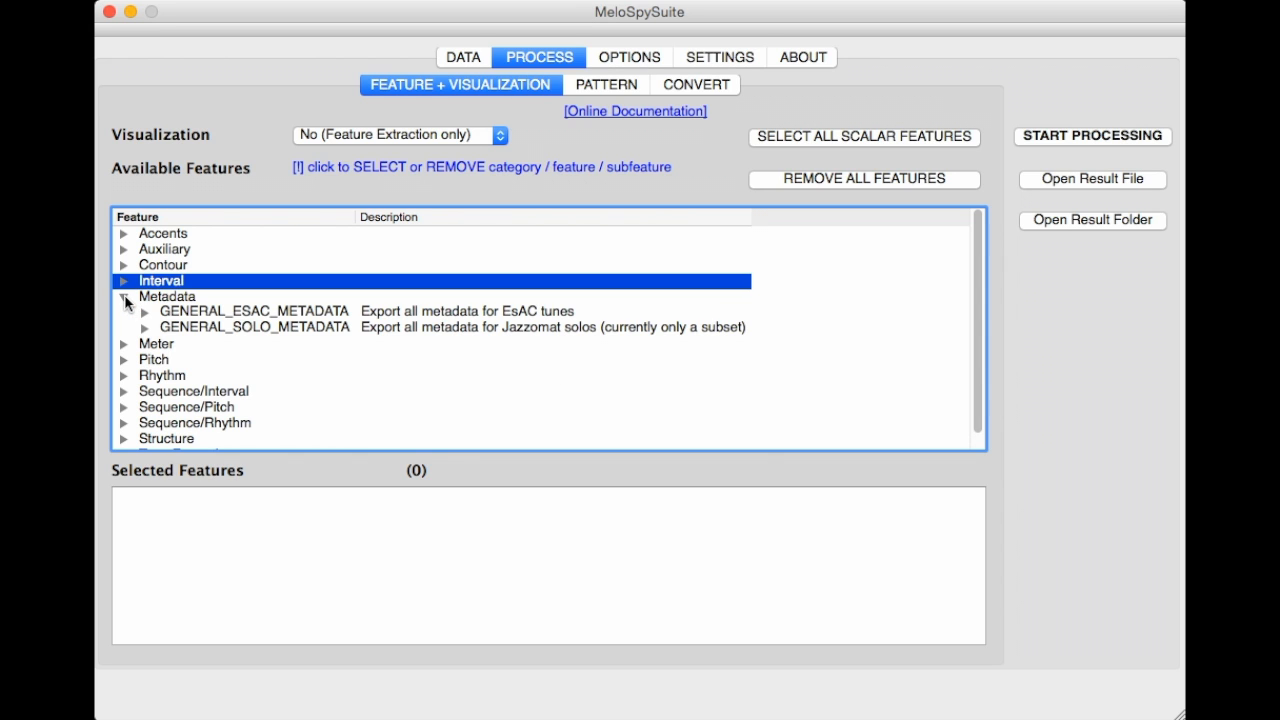
{"action": "left_click", "coordinate": [146, 329]}
{"action": "left_click", "coordinate": [193, 331]}
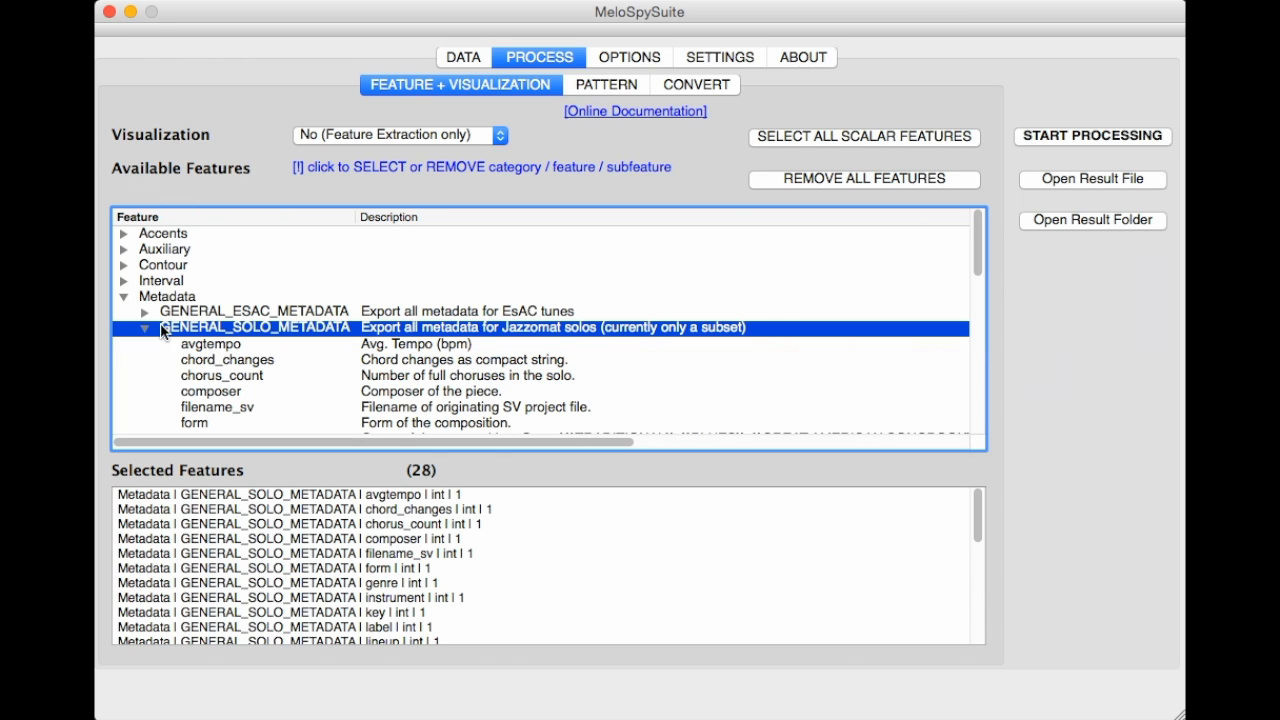
{"action": "left_click", "coordinate": [123, 296]}
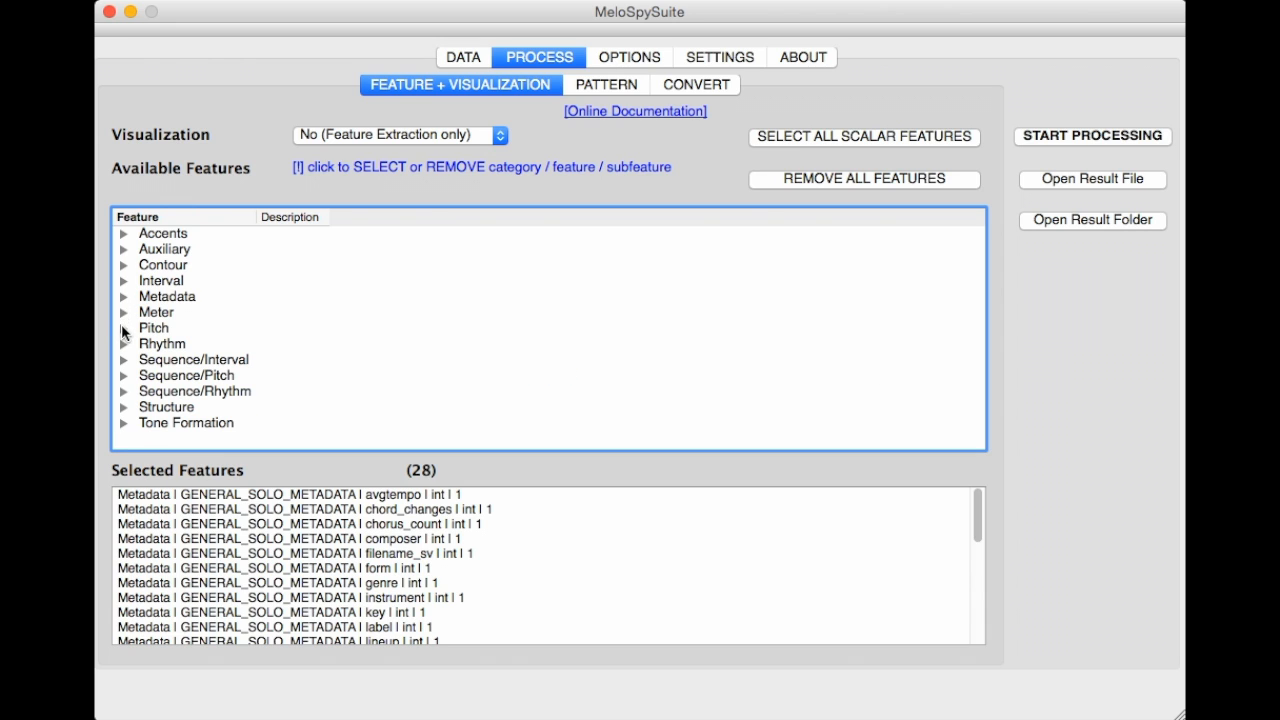
Add cpc_hist_density_00 through cpc_hist_density_11 from the Pitch category's CPC_FEATURES to the selected features.
{"action": "left_click", "coordinate": [122, 330]}
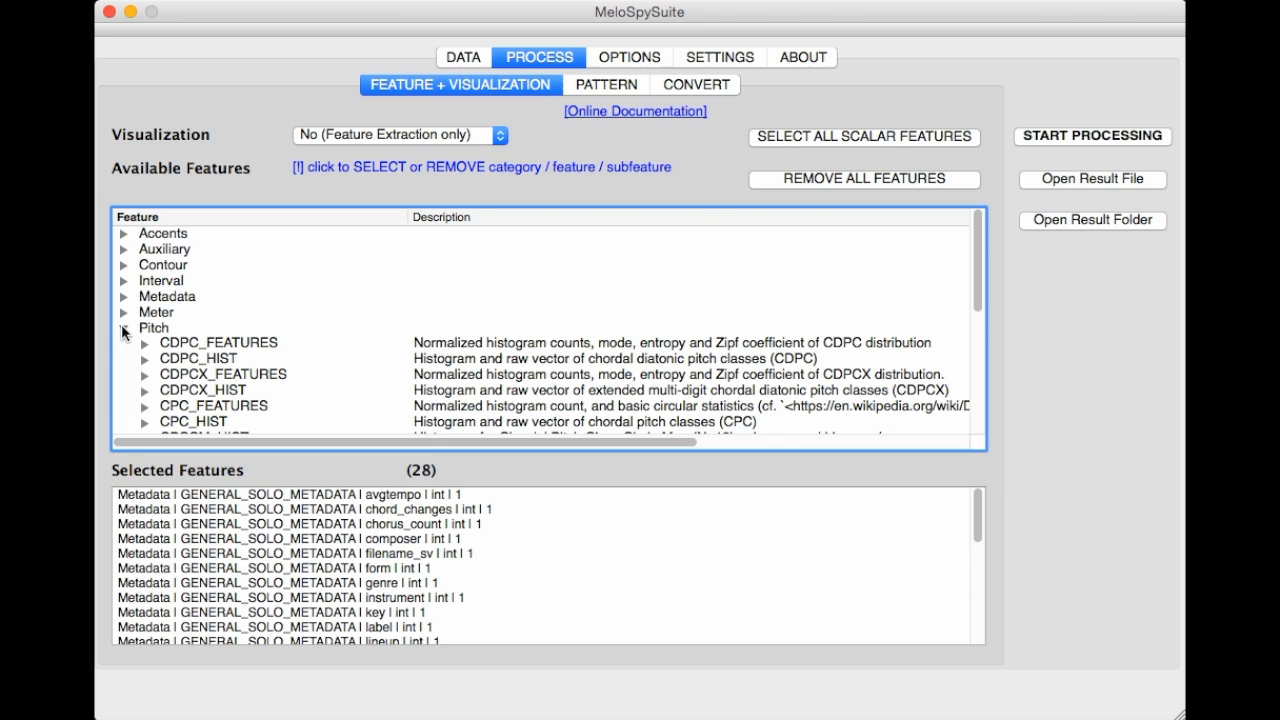
{"action": "left_click", "coordinate": [146, 406]}
{"action": "scroll", "coordinate": [206, 249], "scroll_direction": "down", "scroll_amount": 5}
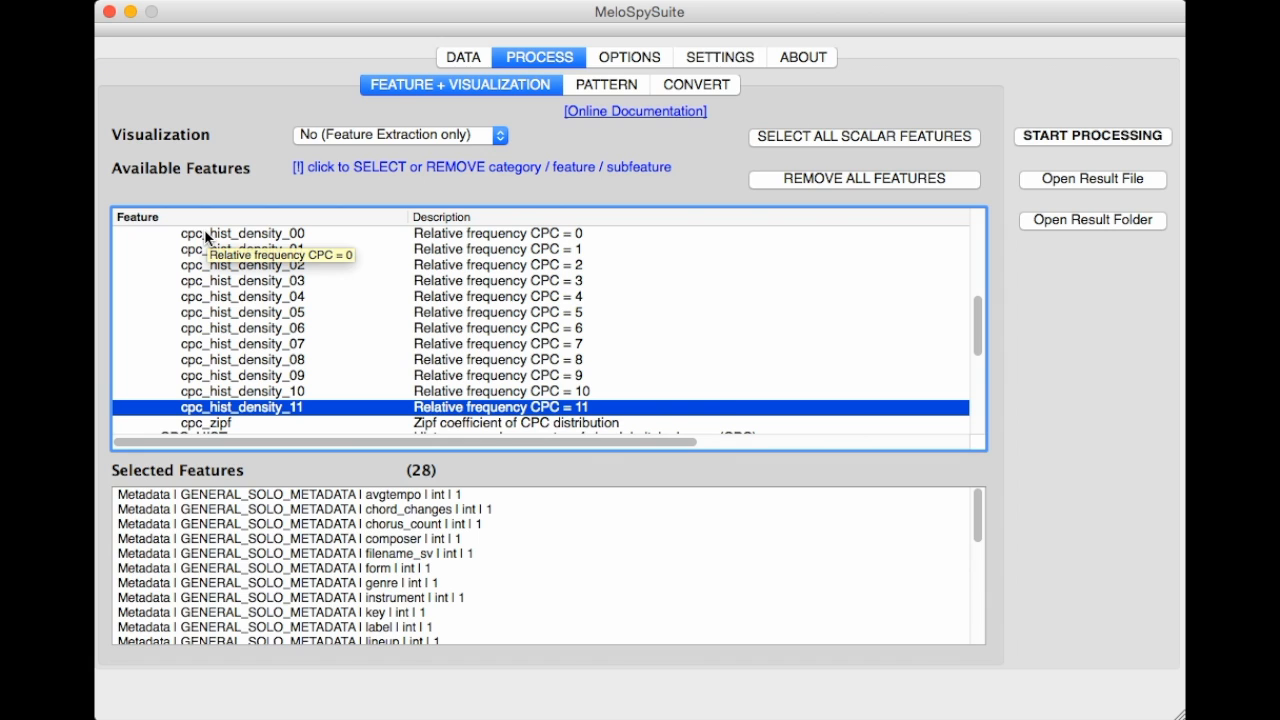
{"action": "left_click", "coordinate": [206, 236]}
{"action": "left_click", "coordinate": [200, 249]}
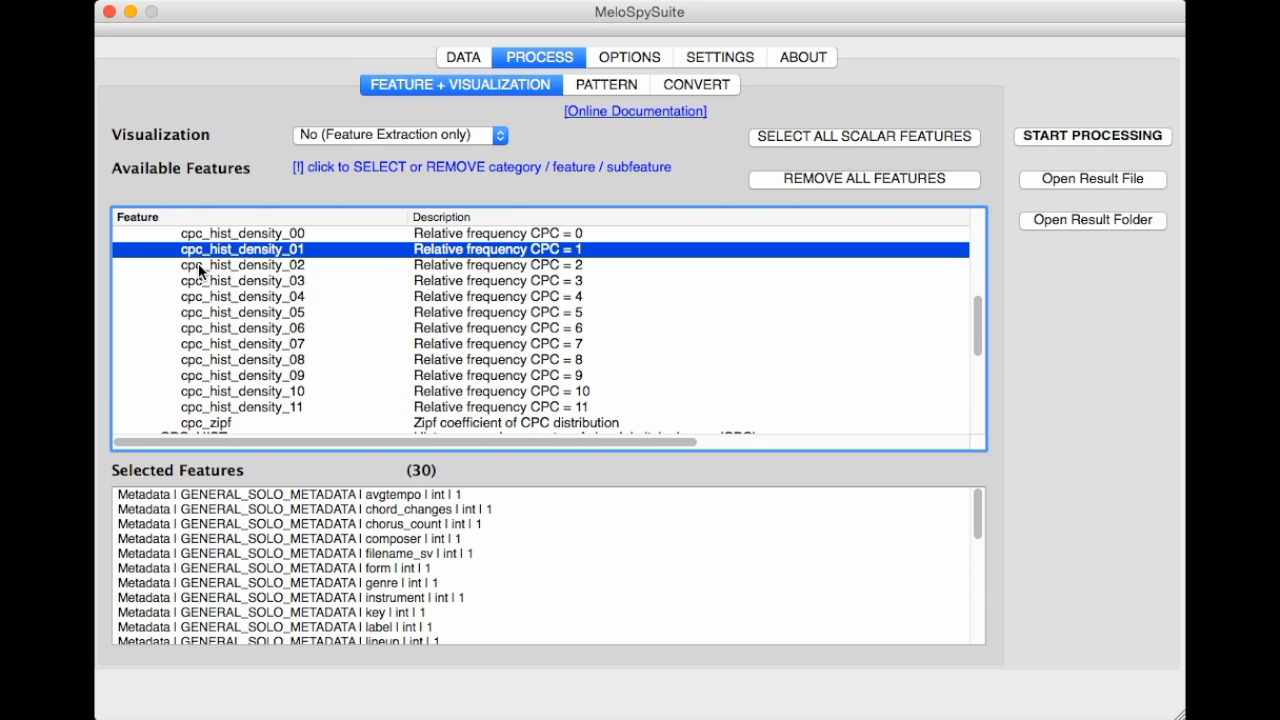
{"action": "left_click", "coordinate": [200, 265]}
{"action": "left_click", "coordinate": [200, 282]}
{"action": "left_click", "coordinate": [203, 297]}
{"action": "left_click", "coordinate": [205, 313]}
{"action": "left_click", "coordinate": [208, 328]}
{"action": "left_click", "coordinate": [210, 345]}
{"action": "left_click", "coordinate": [209, 360]}
{"action": "left_click", "coordinate": [200, 376]}
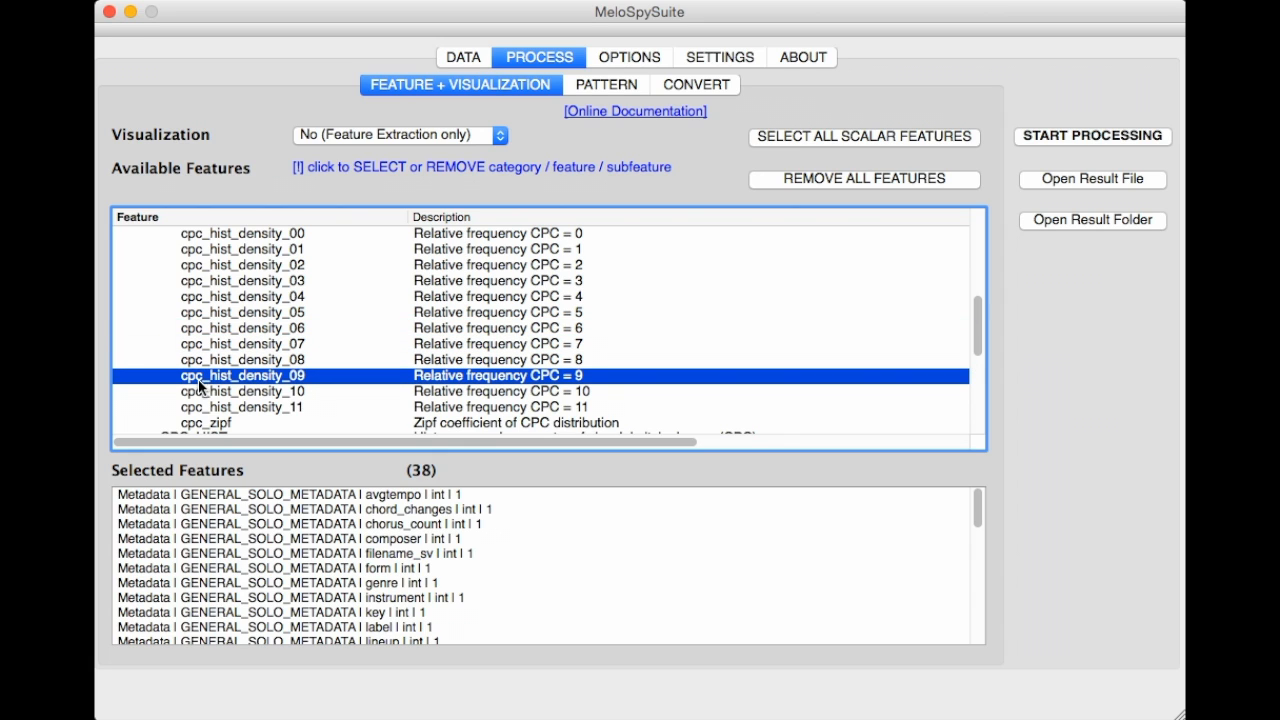
{"action": "left_click", "coordinate": [194, 392]}
{"action": "left_click", "coordinate": [202, 409]}
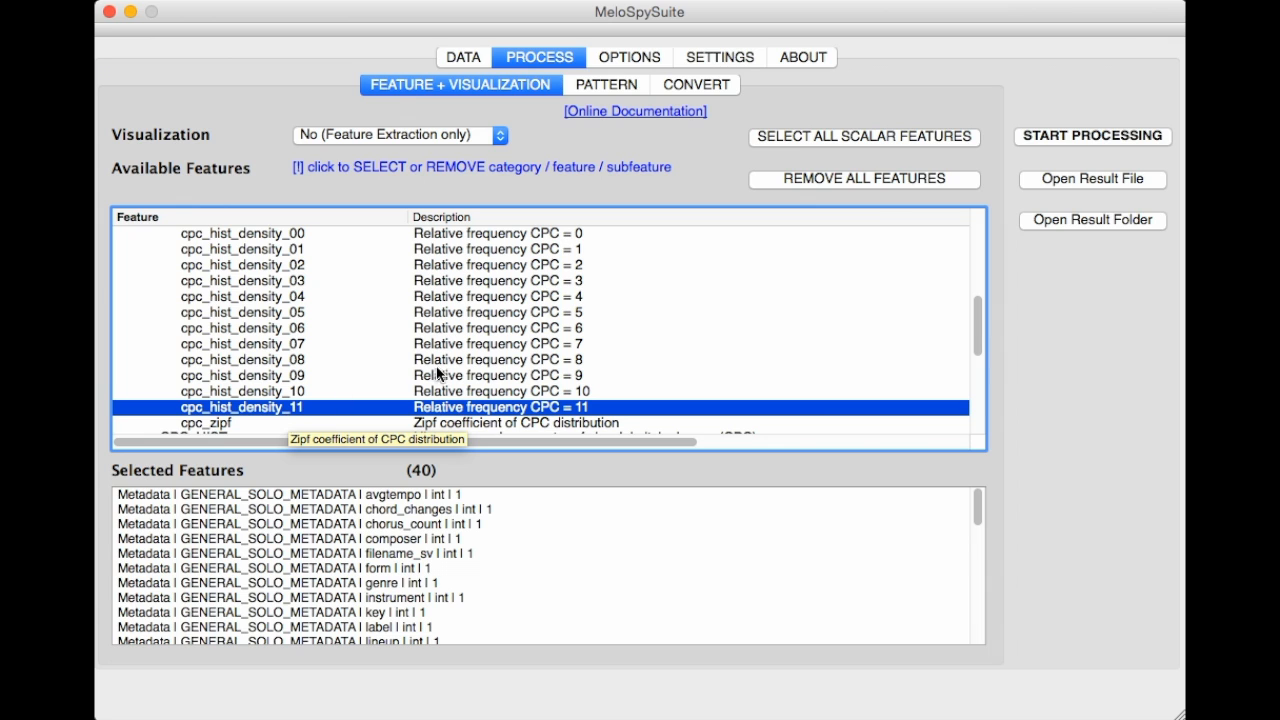
Run the feature extraction on the selected solos and preview results.csv from the result folder.
{"action": "left_click", "coordinate": [1036, 133]}
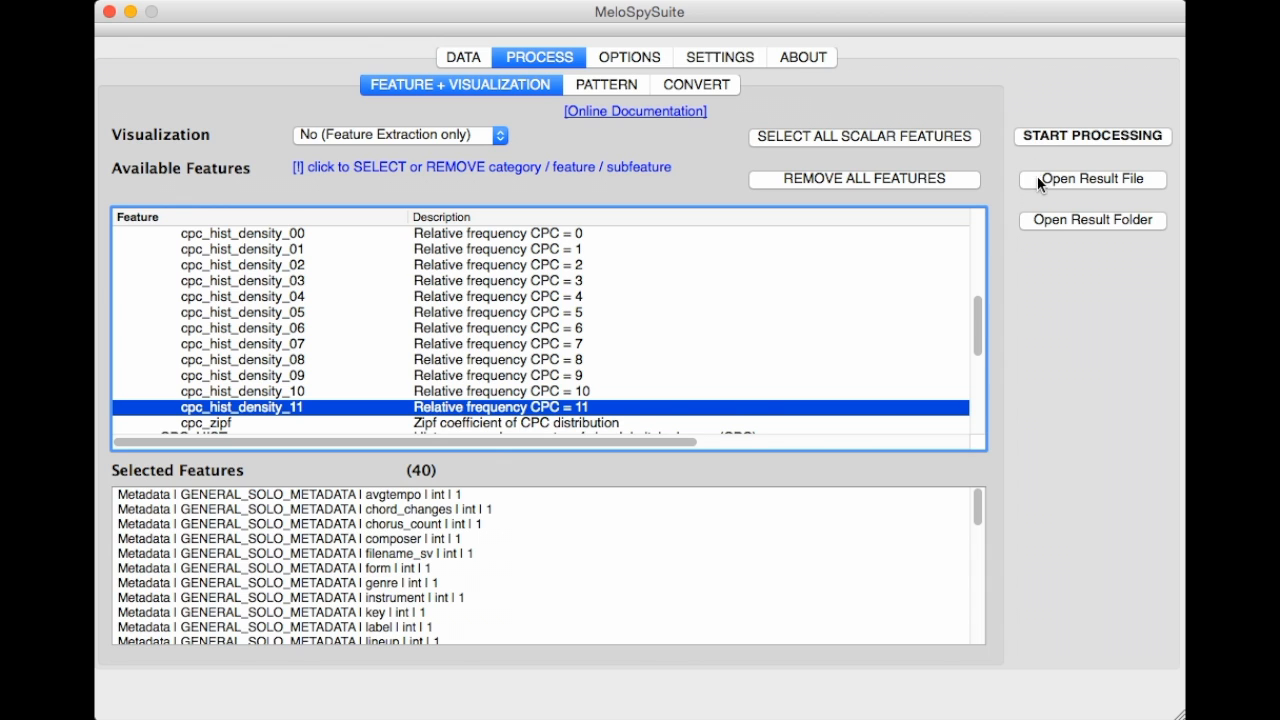
{"action": "left_click", "coordinate": [1048, 222]}
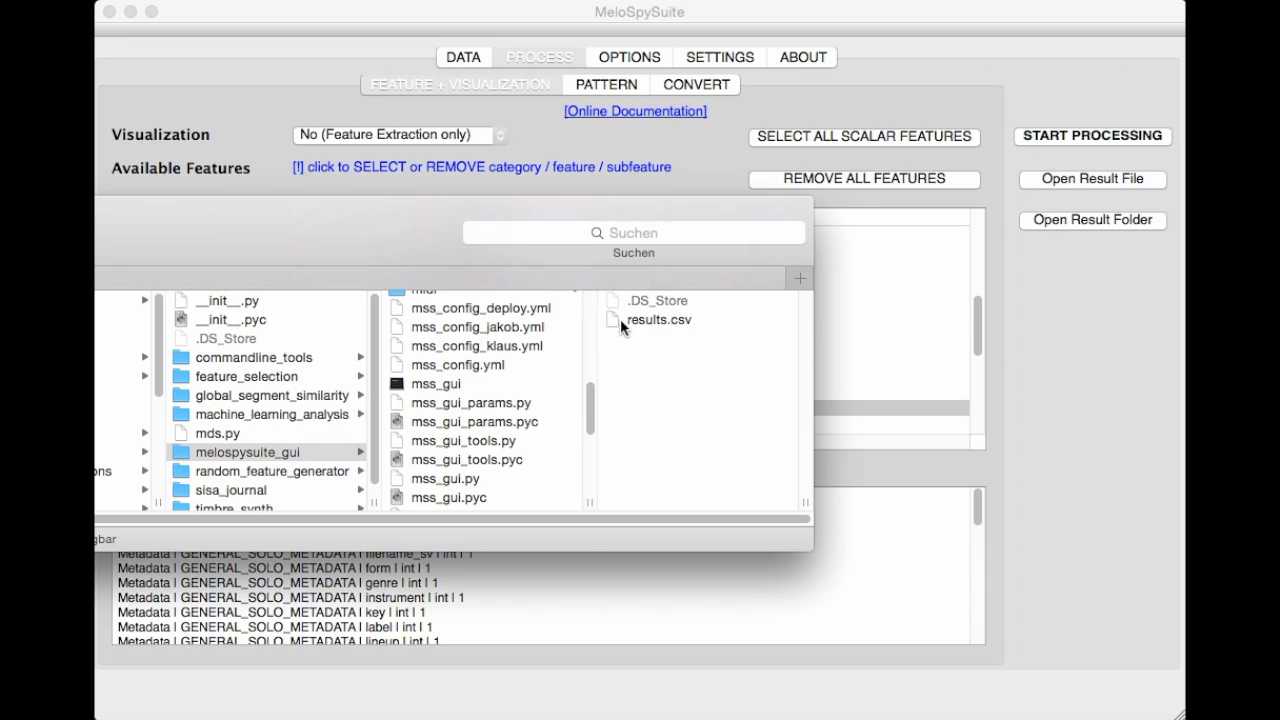
{"action": "key", "text": "space"}
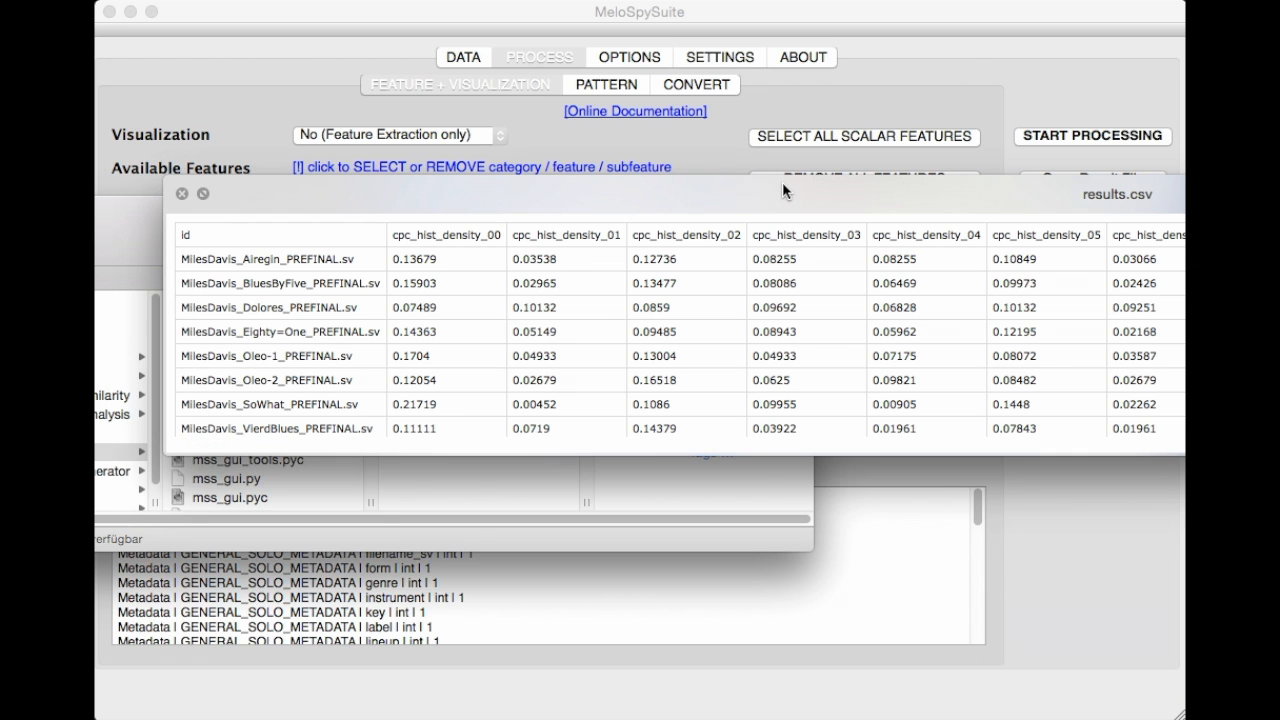